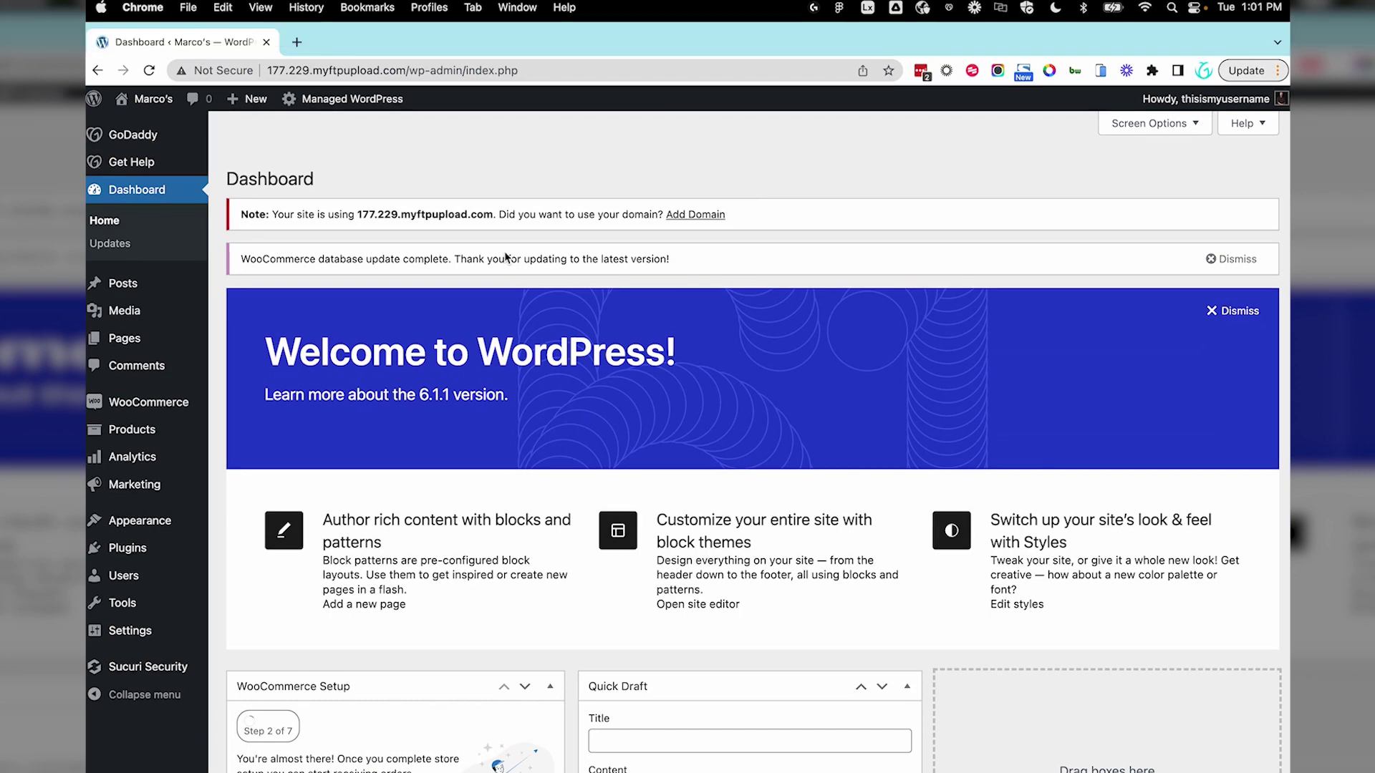
Step: Open the Famous Lasagna Recipe post for editing and switch it back to a draft
{"action": "left_click", "coordinate": [123, 284]}
{"action": "left_click", "coordinate": [270, 417]}
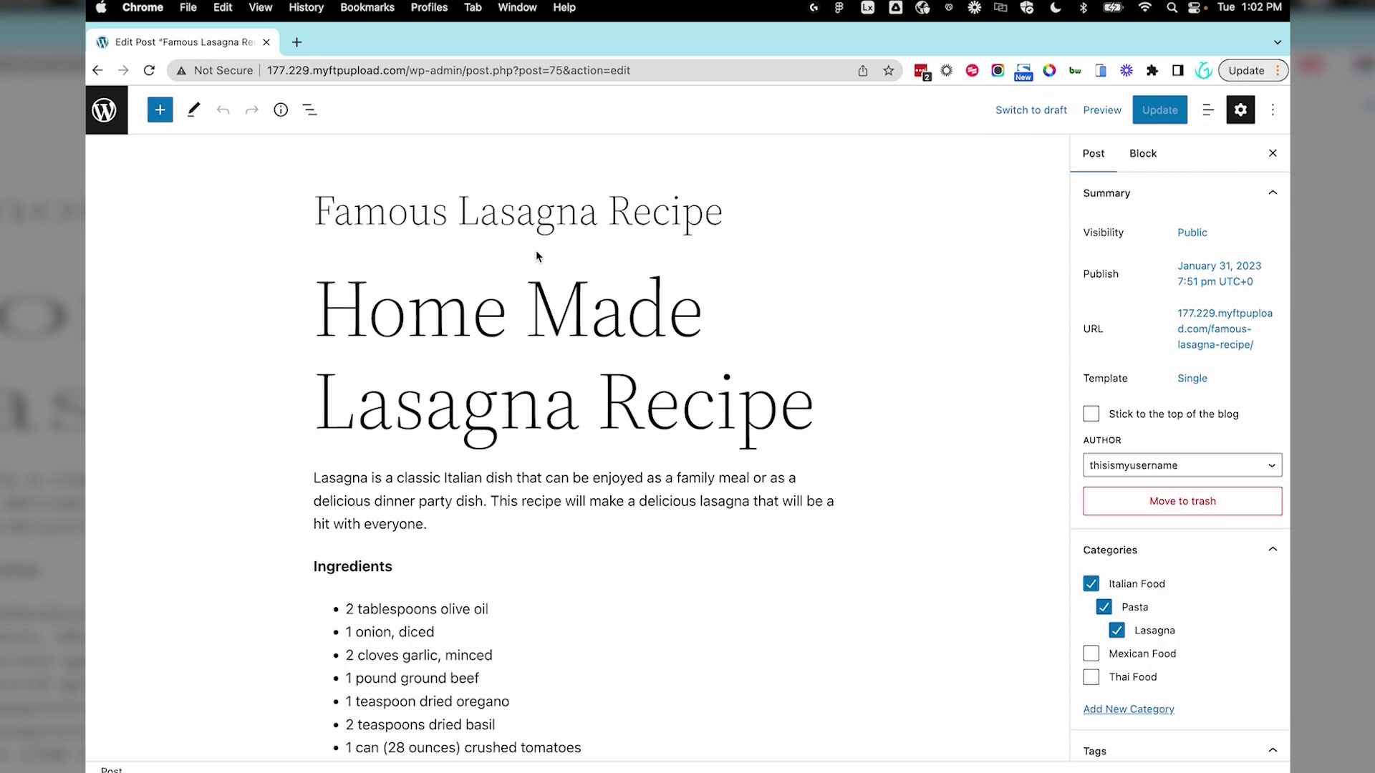
{"action": "left_click", "coordinate": [1028, 119]}
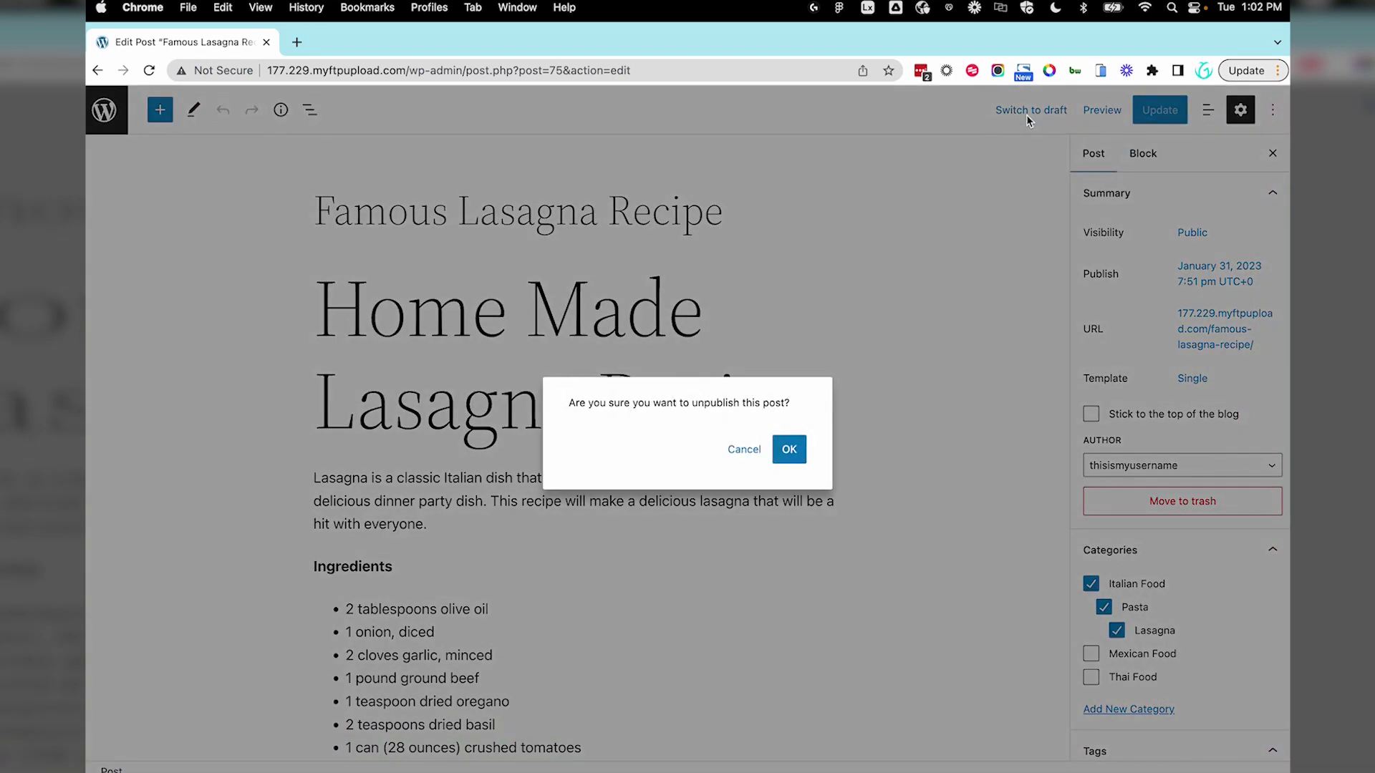
{"action": "left_click", "coordinate": [791, 451]}
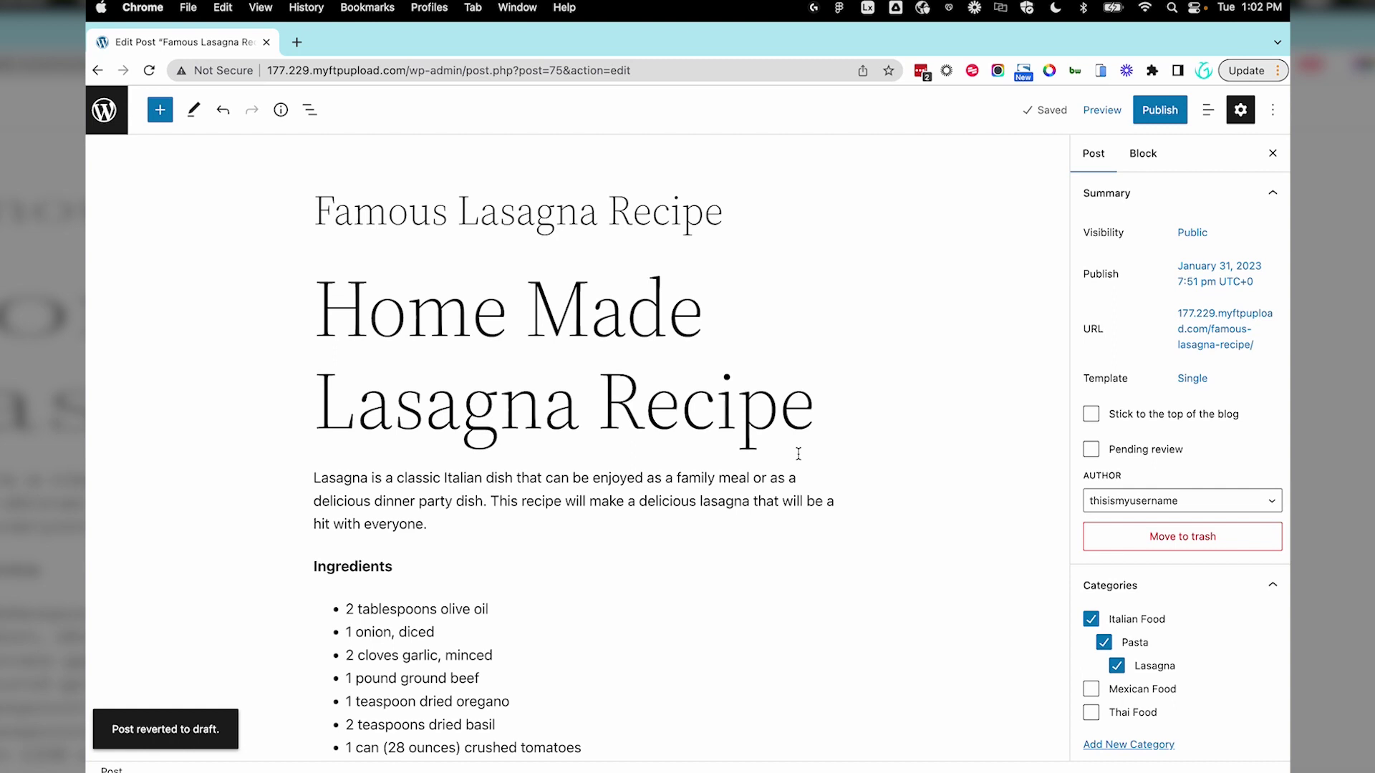
Step: Add the word "Classic" after "Home Made" in the post's large heading
{"action": "left_click", "coordinate": [810, 405]}
{"action": "left_click", "coordinate": [709, 320]}
{"action": "type", "text": "Cla"}
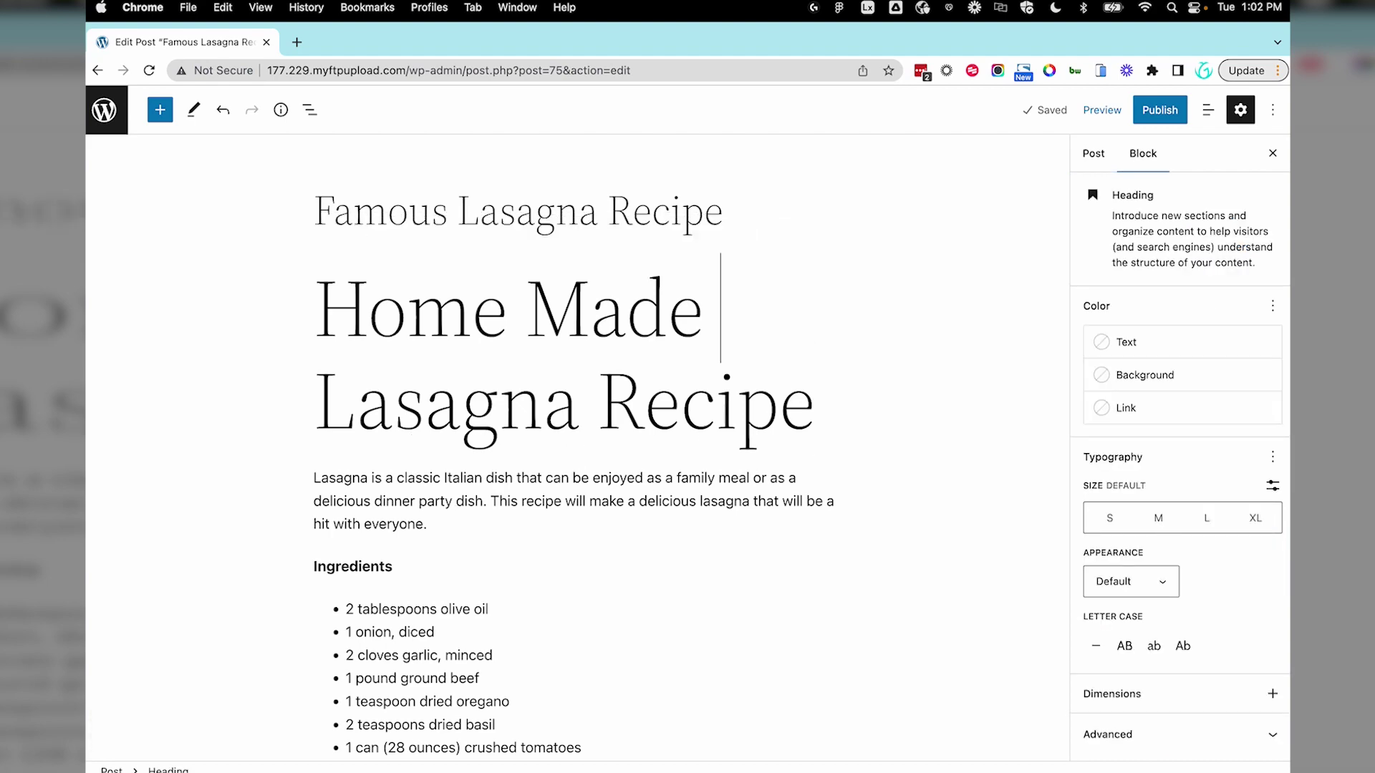
{"action": "type", "text": "ssic"}
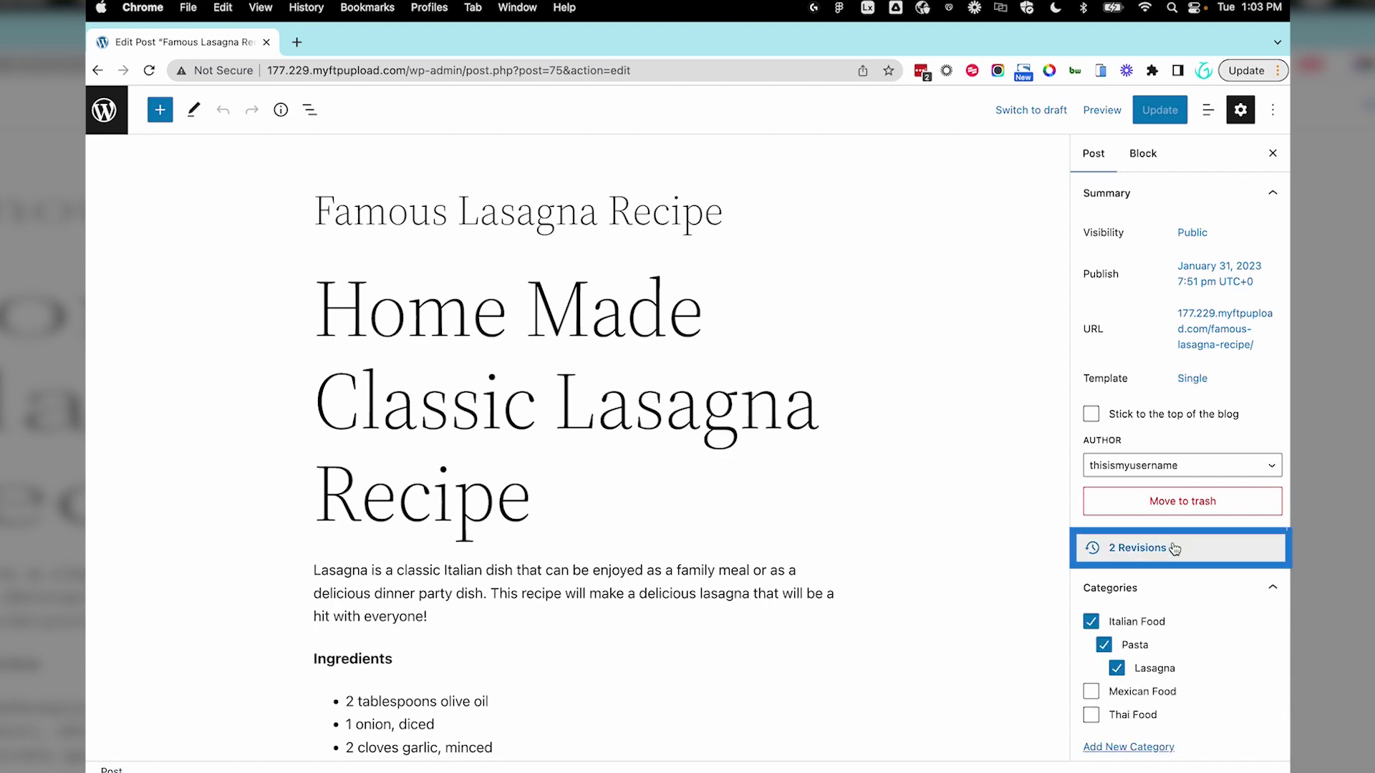
Step: Compare the post's revisions from the current one back to the earliest, and return to the editor without restoring any
{"action": "left_click", "coordinate": [1120, 564]}
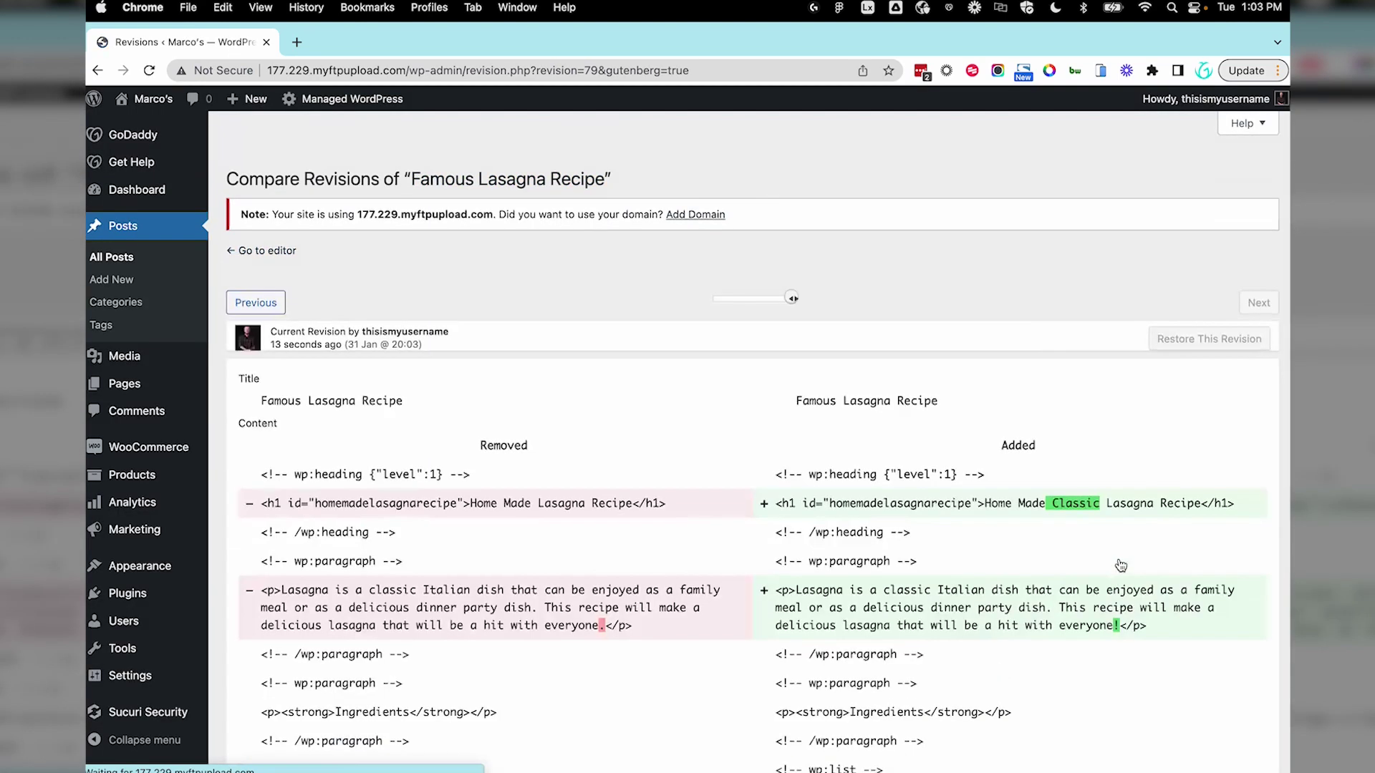
{"action": "scroll", "coordinate": [1120, 566], "scroll_direction": "down", "scroll_amount": 3}
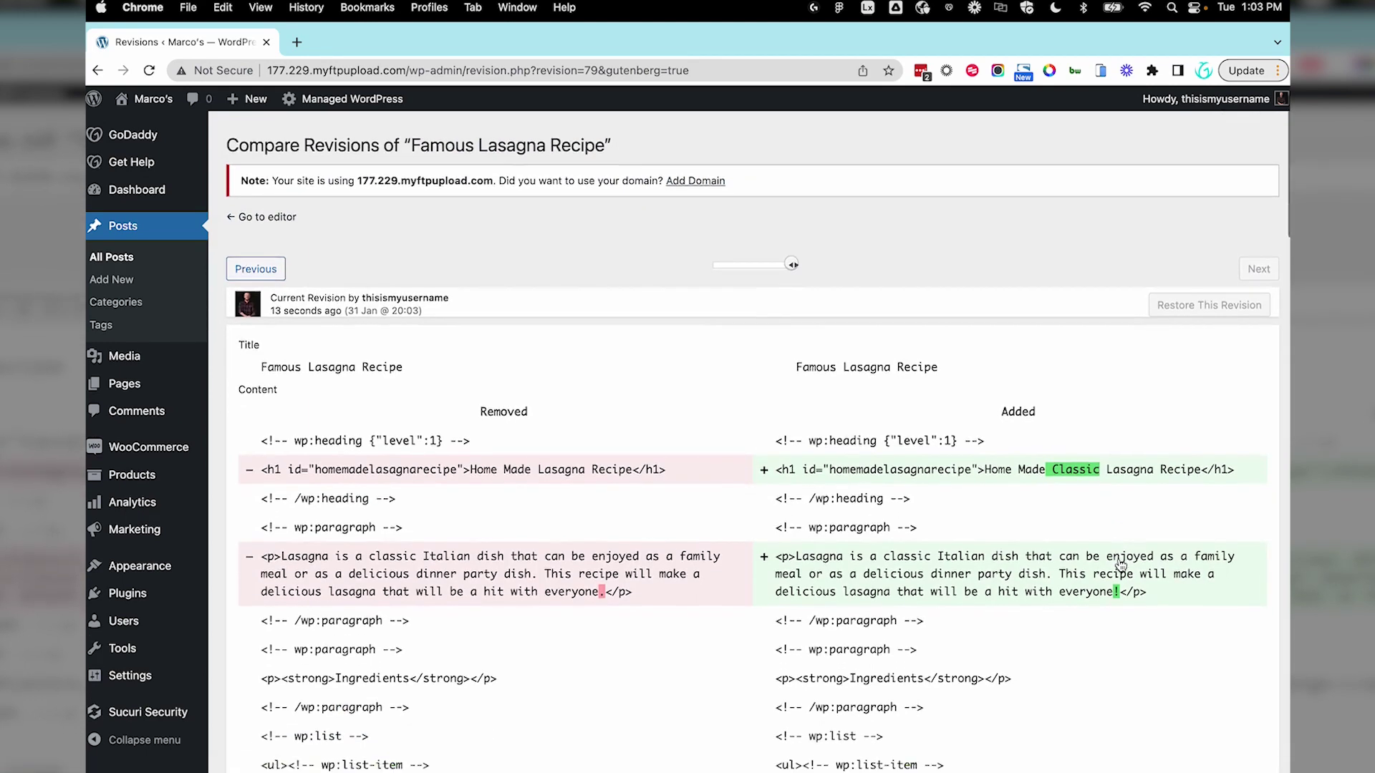
{"action": "scroll", "coordinate": [1121, 566], "scroll_direction": "up", "scroll_amount": 3}
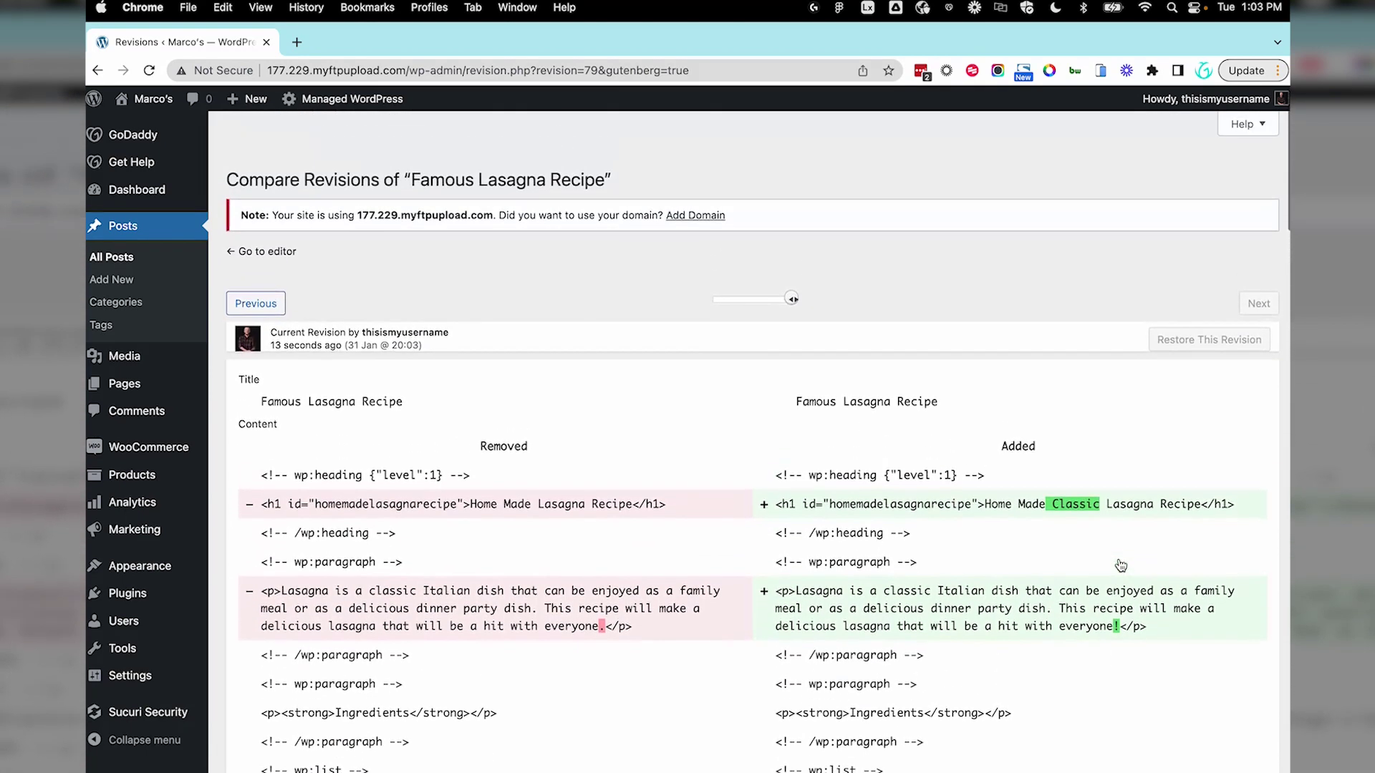
{"action": "scroll", "coordinate": [866, 447], "scroll_direction": "down", "scroll_amount": 15}
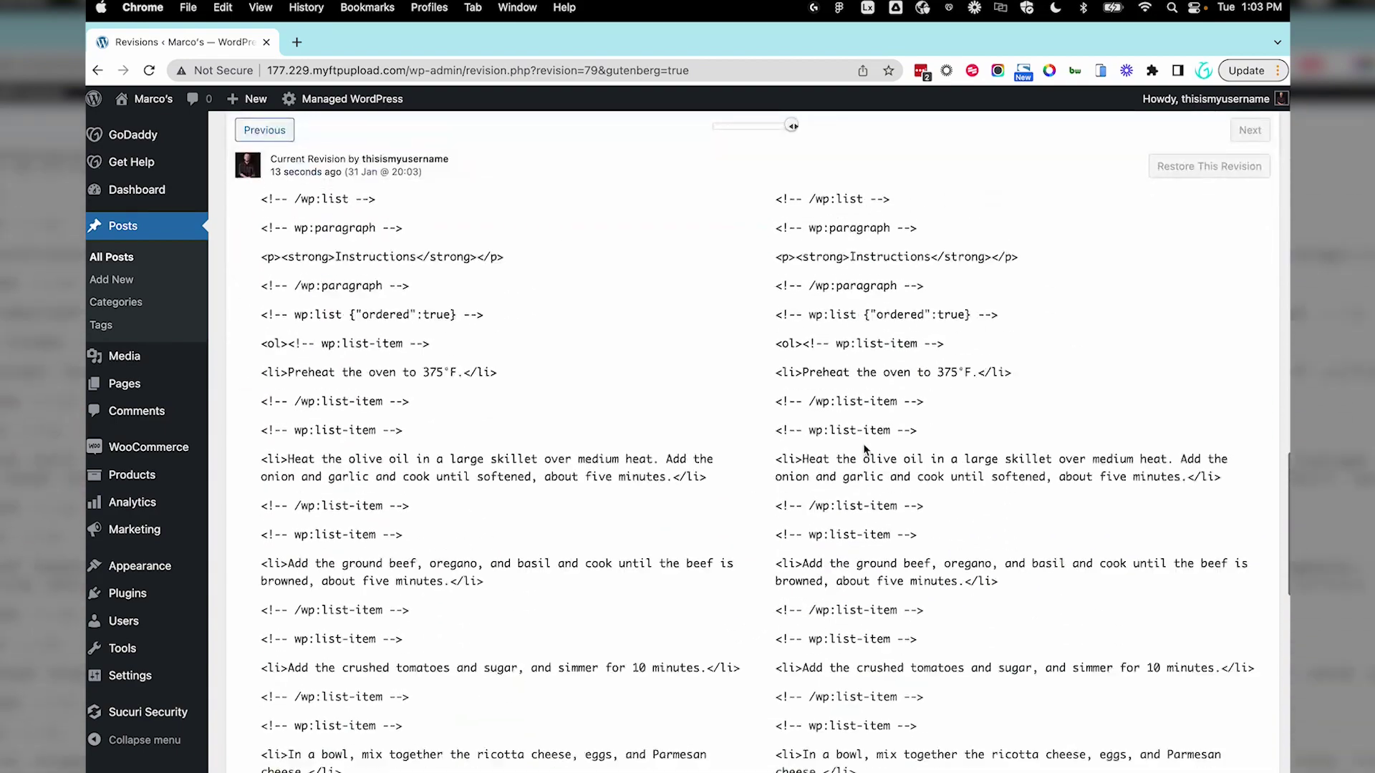
{"action": "scroll", "coordinate": [866, 448], "scroll_direction": "up", "scroll_amount": 15}
{"action": "mouse_move", "coordinate": [791, 299]}
{"action": "left_click_drag", "start_coordinate": [791, 300], "coordinate": [746, 306]}
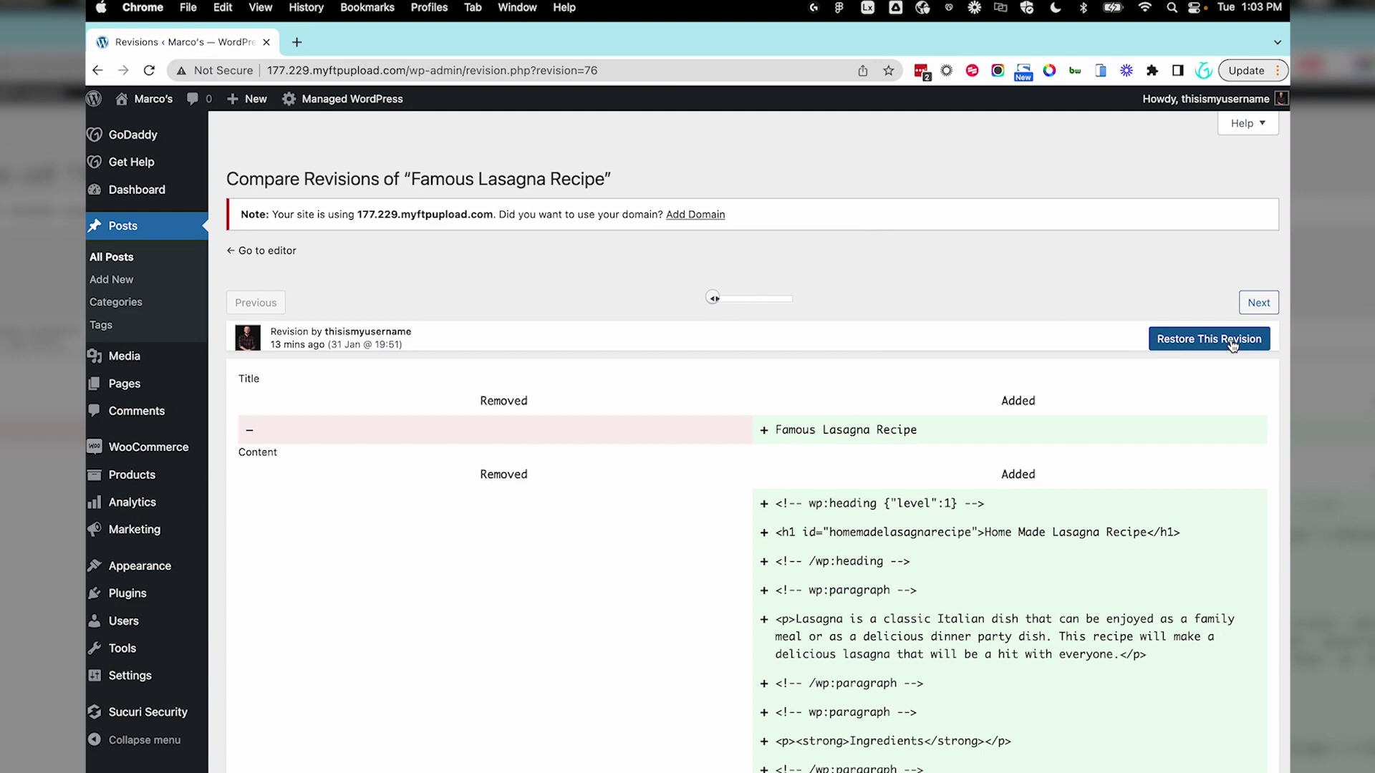
{"action": "left_click", "coordinate": [252, 252]}
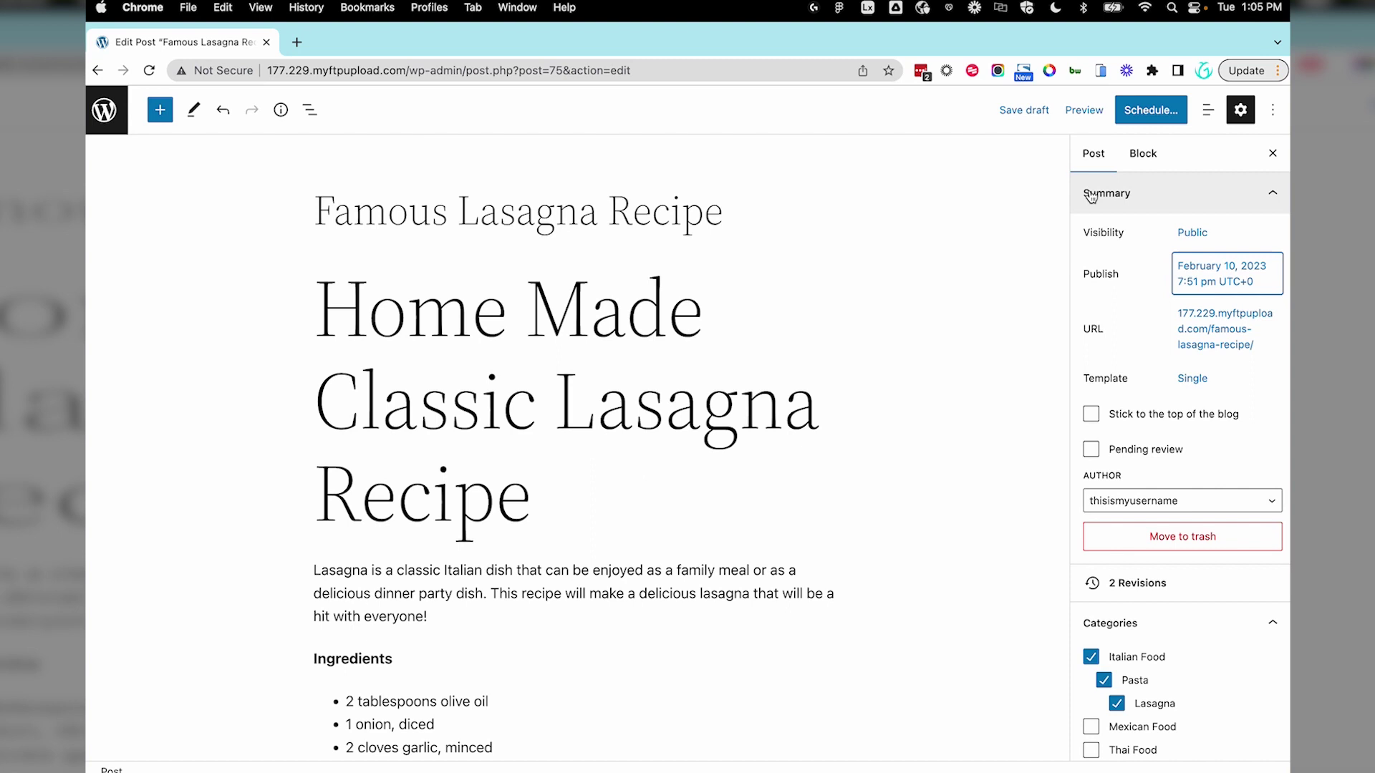
Step: Review the post's visibility options and shorten its permalink to lasagna-recipe
{"action": "left_click", "coordinate": [1201, 239]}
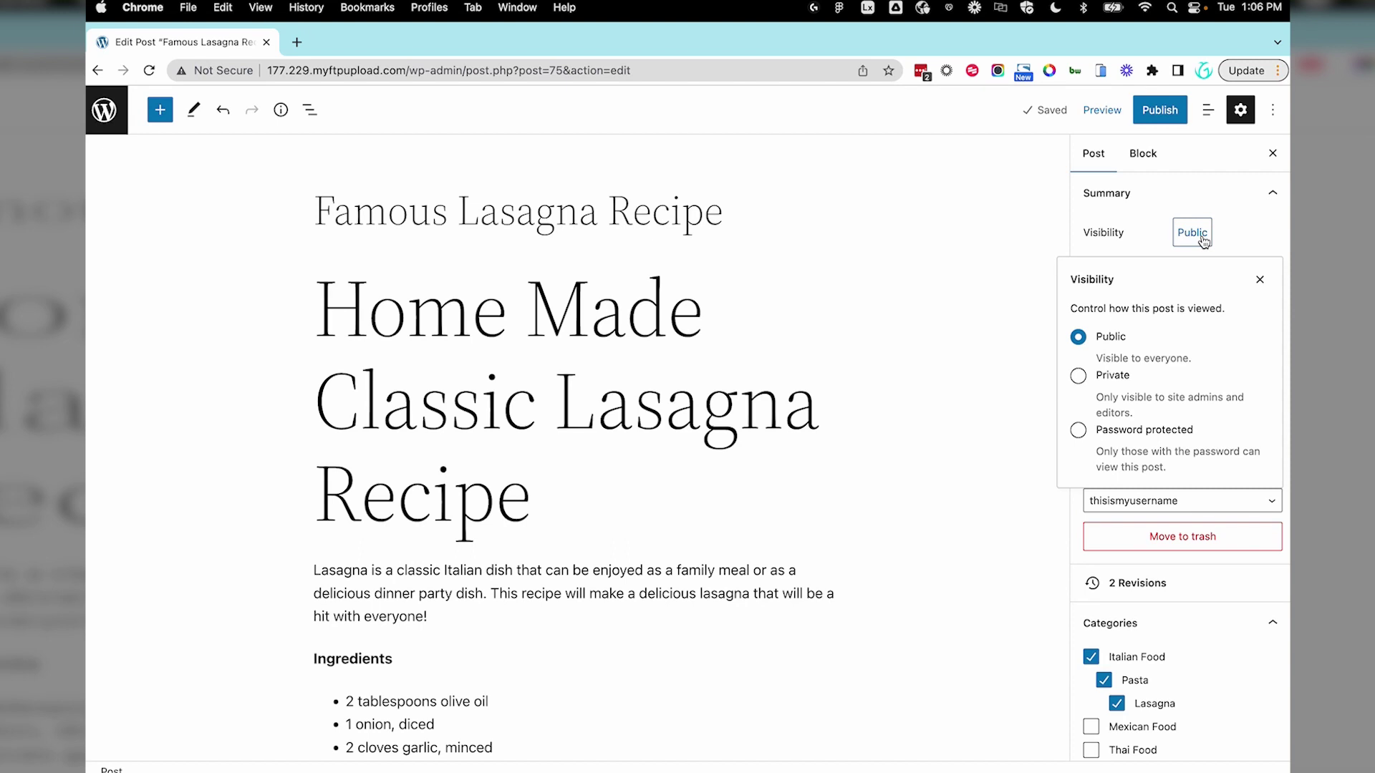
{"action": "left_click", "coordinate": [1204, 241]}
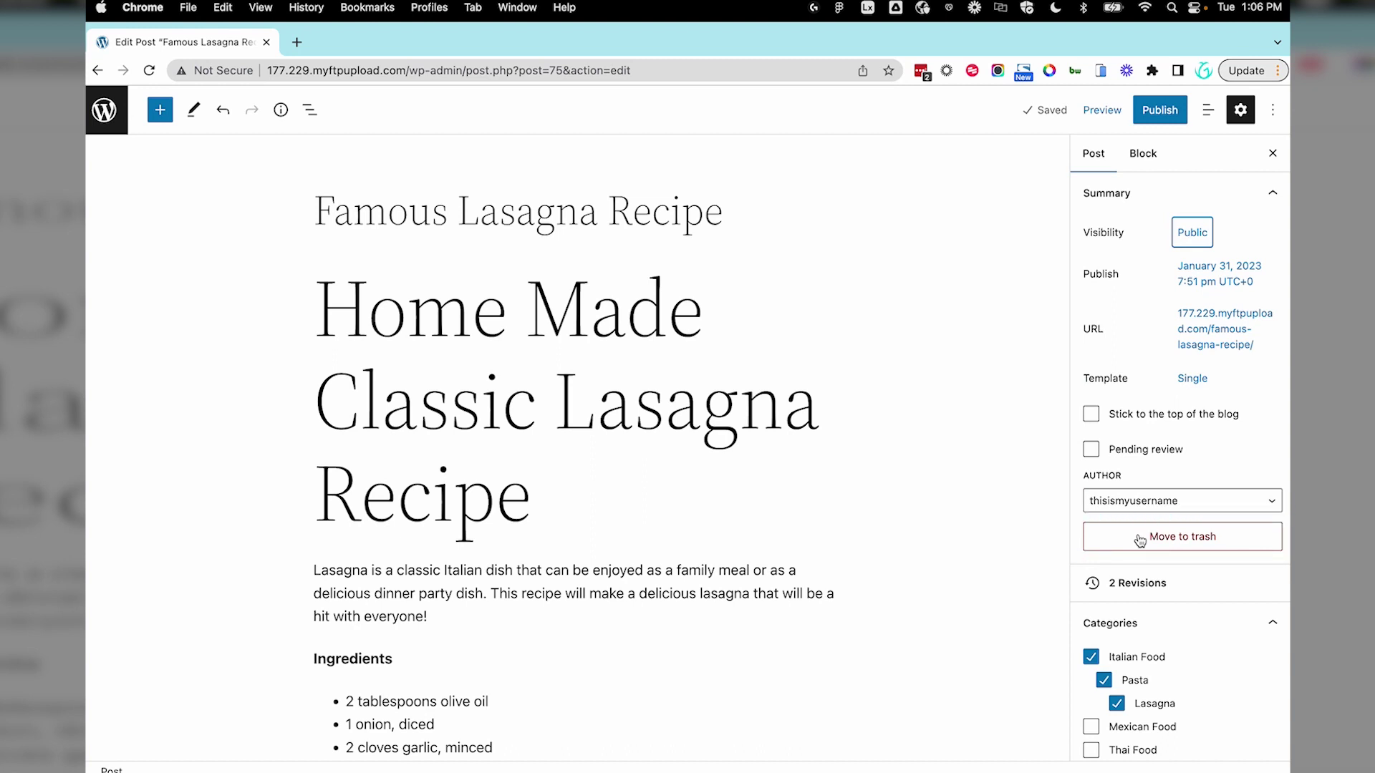
{"action": "left_click", "coordinate": [1144, 329]}
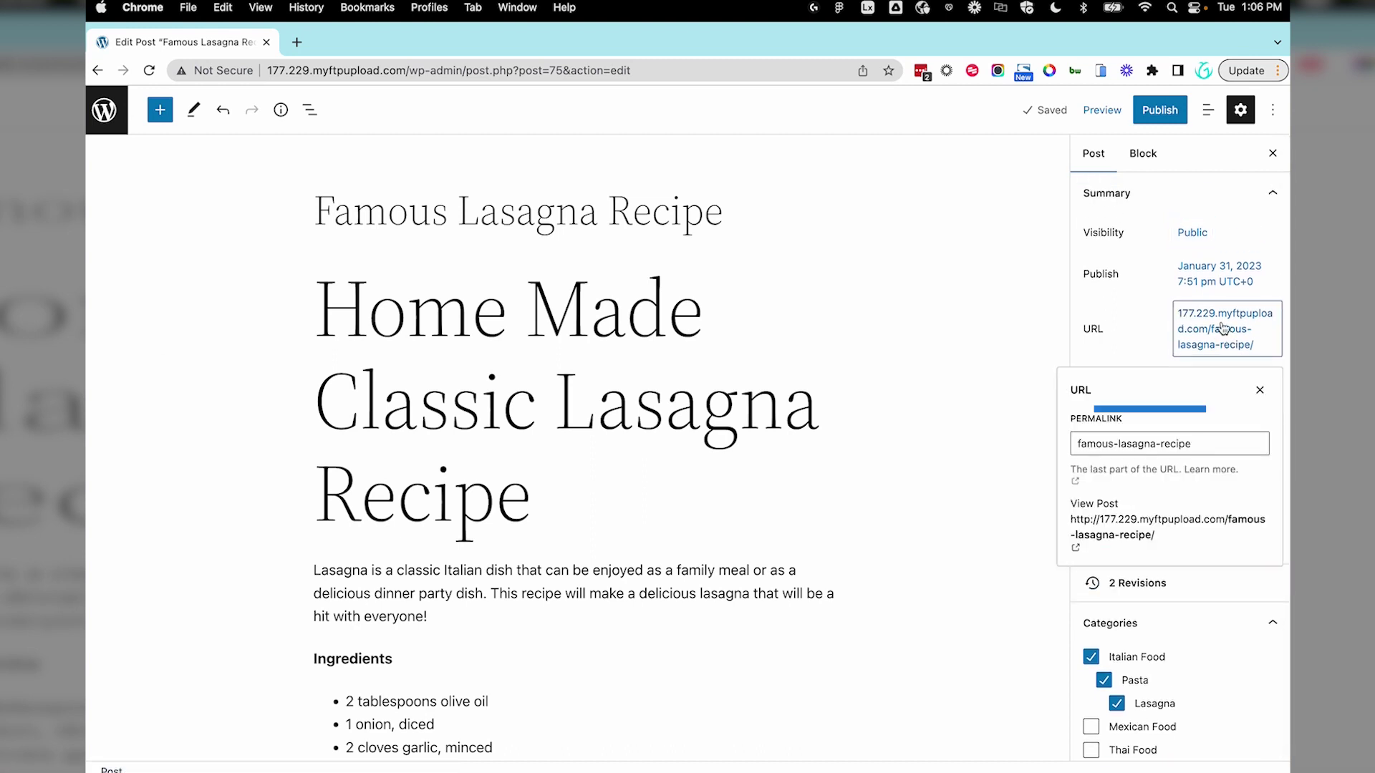
{"action": "left_click", "coordinate": [1115, 444]}
{"action": "key", "text": "alt+BackSpace"}
{"action": "left_click", "coordinate": [1123, 348]}
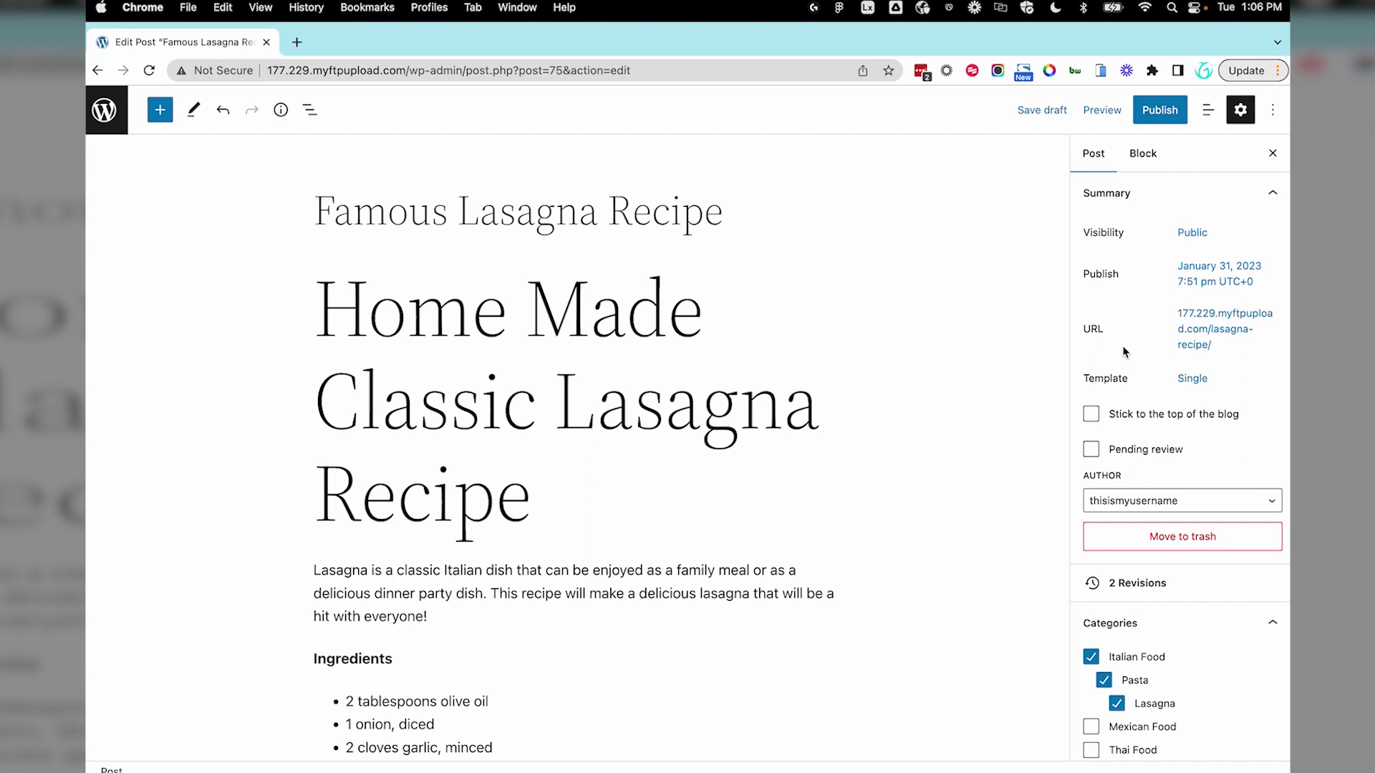
Step: Set the plated lasagna photo from the media library as the post's featured image
{"action": "scroll", "coordinate": [1174, 441], "scroll_direction": "down", "scroll_amount": 5}
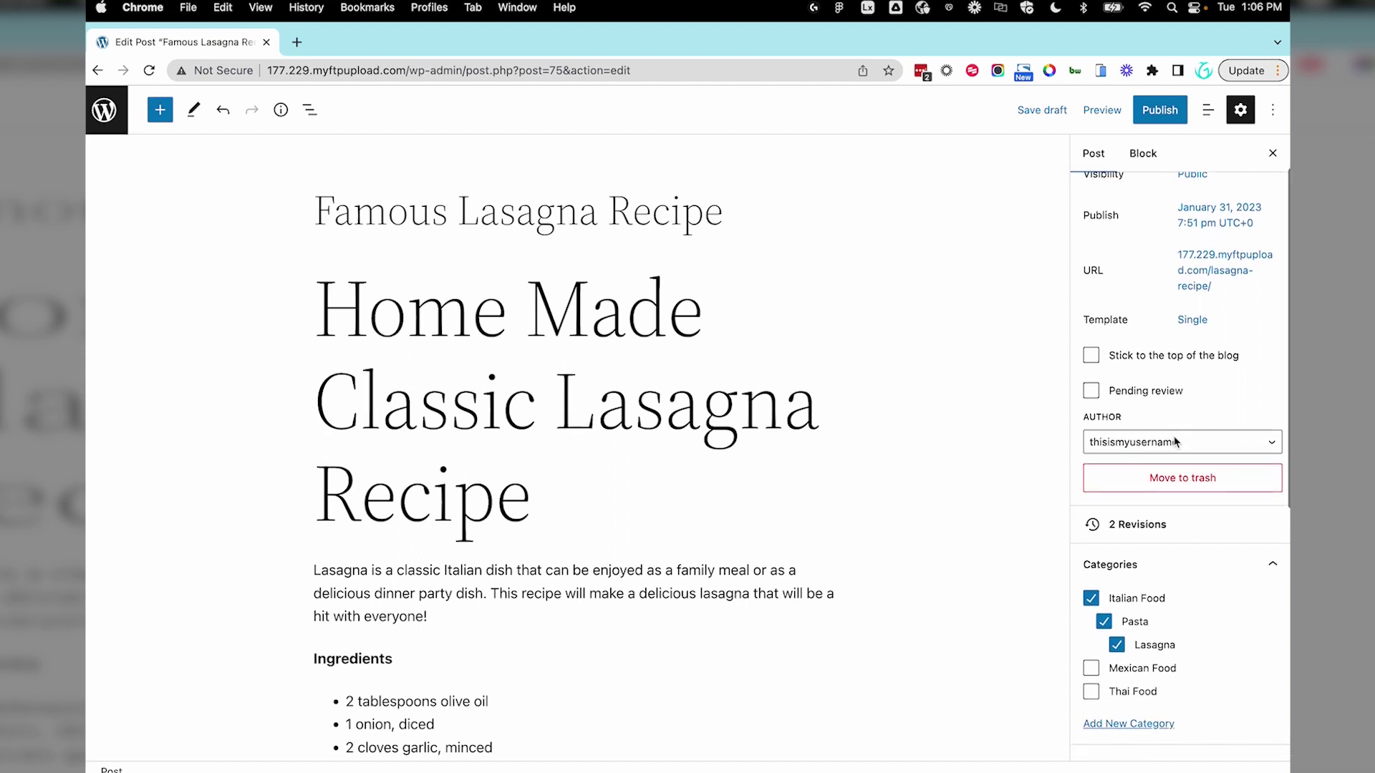
{"action": "scroll", "coordinate": [1175, 442], "scroll_direction": "down", "scroll_amount": 5}
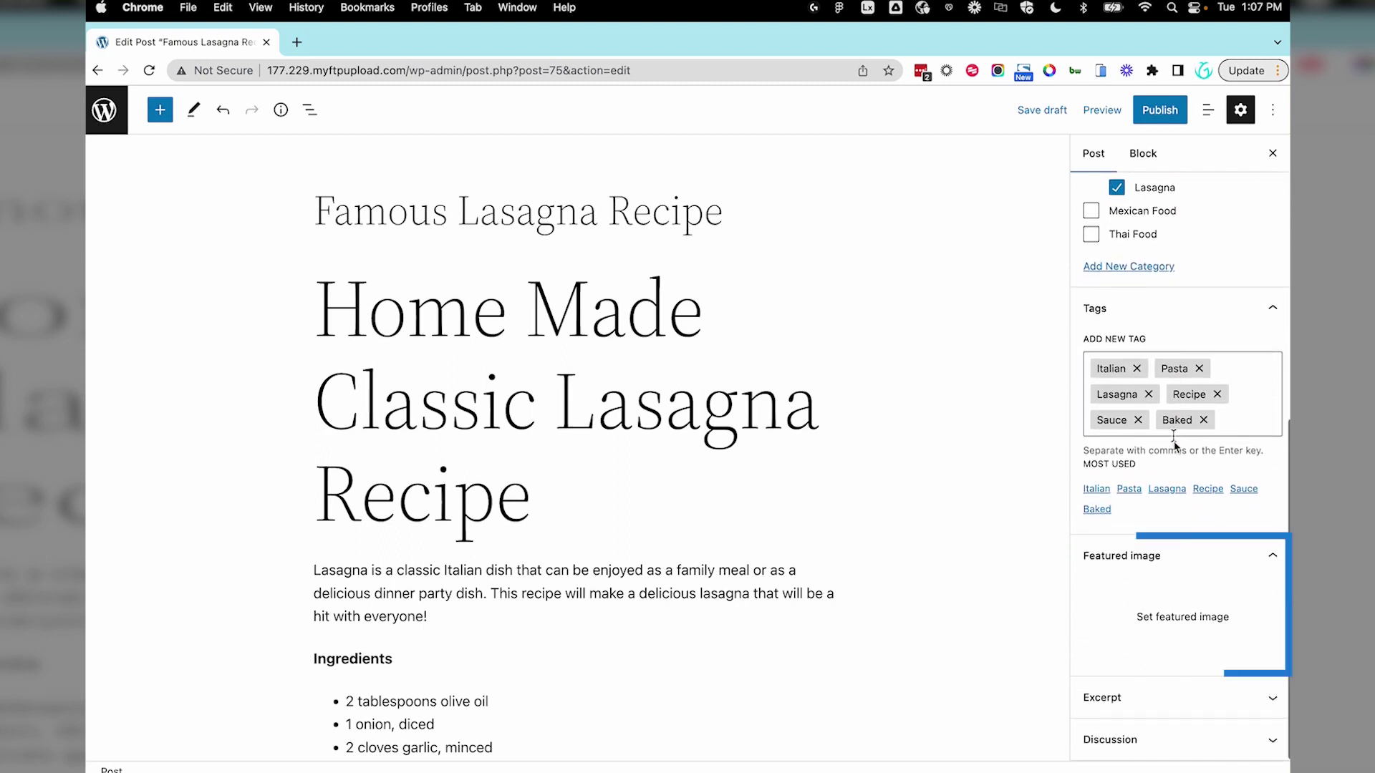
{"action": "left_click", "coordinate": [1175, 623]}
{"action": "left_click", "coordinate": [329, 167]}
{"action": "left_click", "coordinate": [190, 297]}
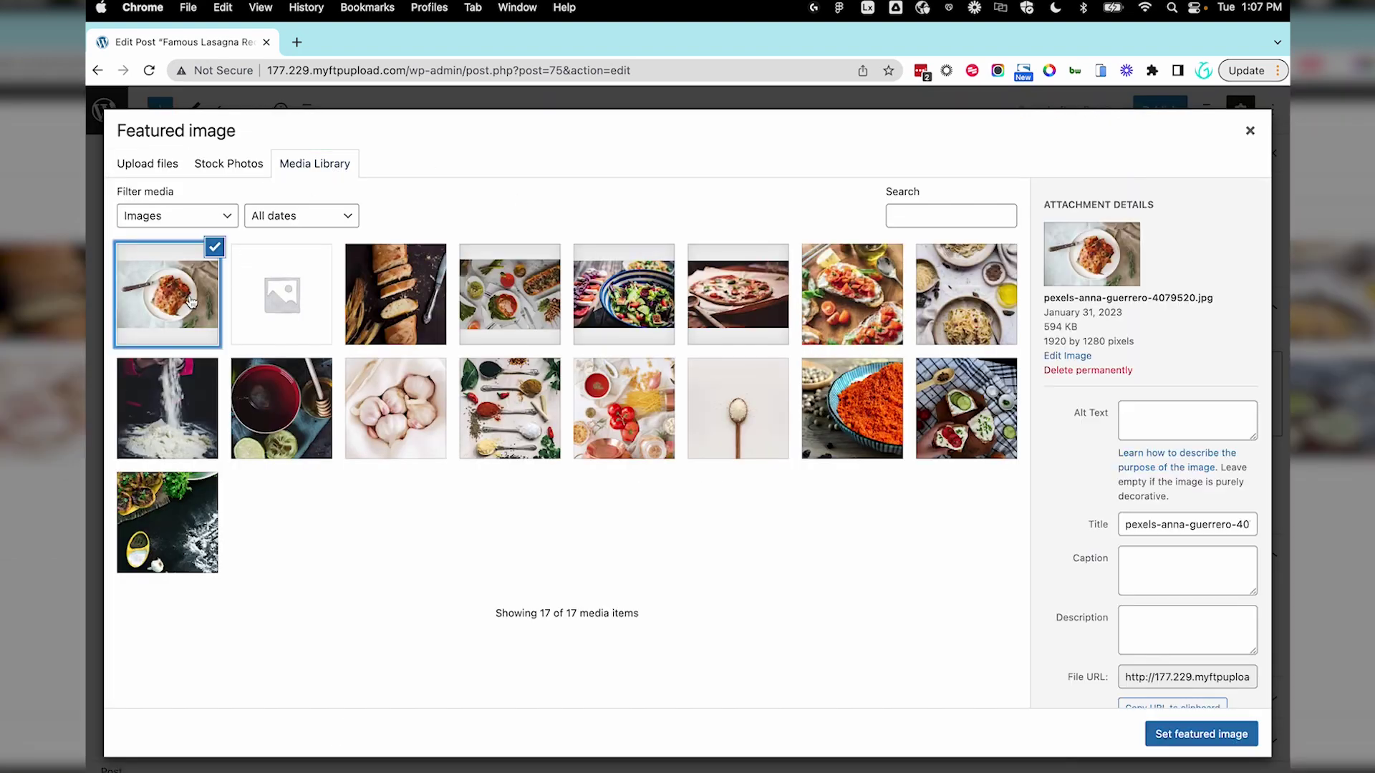
{"action": "left_click", "coordinate": [1176, 735]}
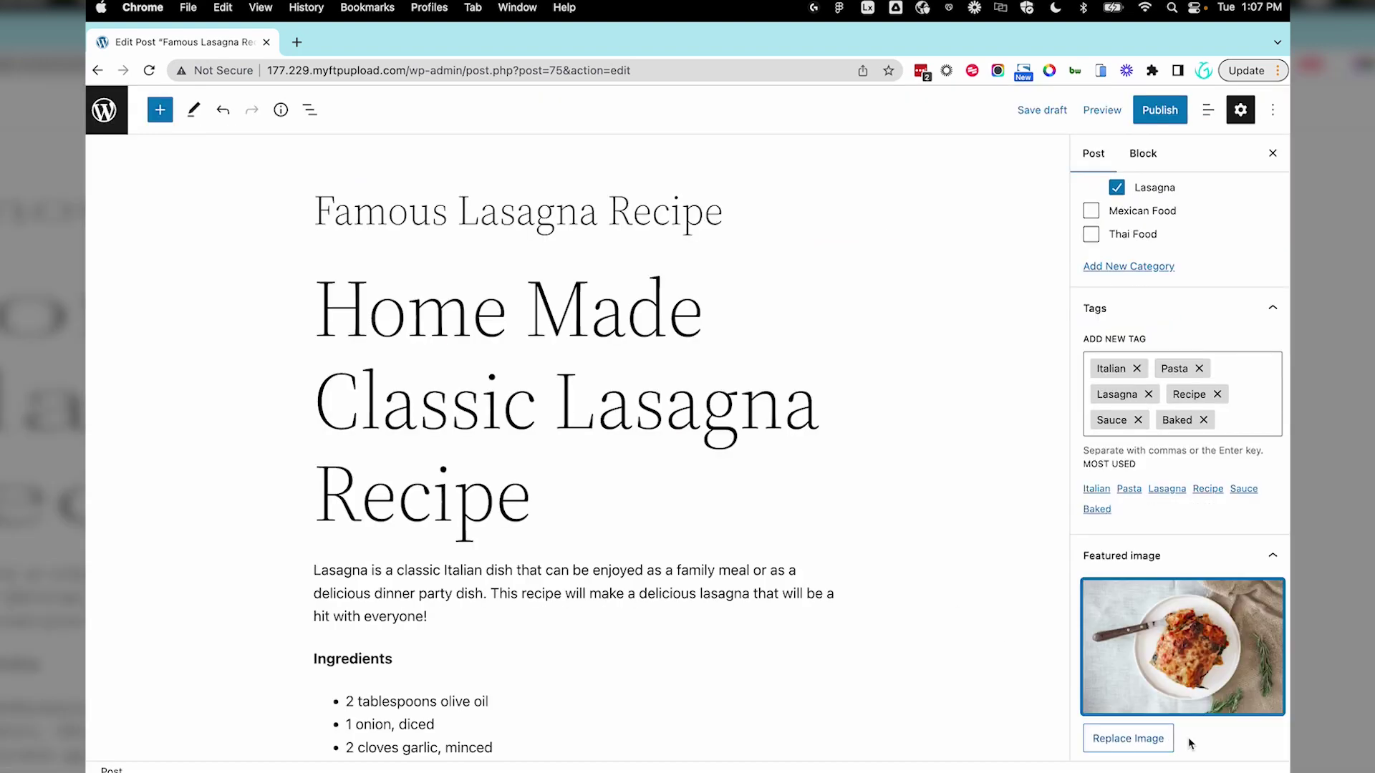
Step: Show the post's excerpt field and its discussion settings for comments and pingbacks
{"action": "scroll", "coordinate": [1175, 741], "scroll_direction": "down", "scroll_amount": 3}
{"action": "left_click", "coordinate": [1178, 709]}
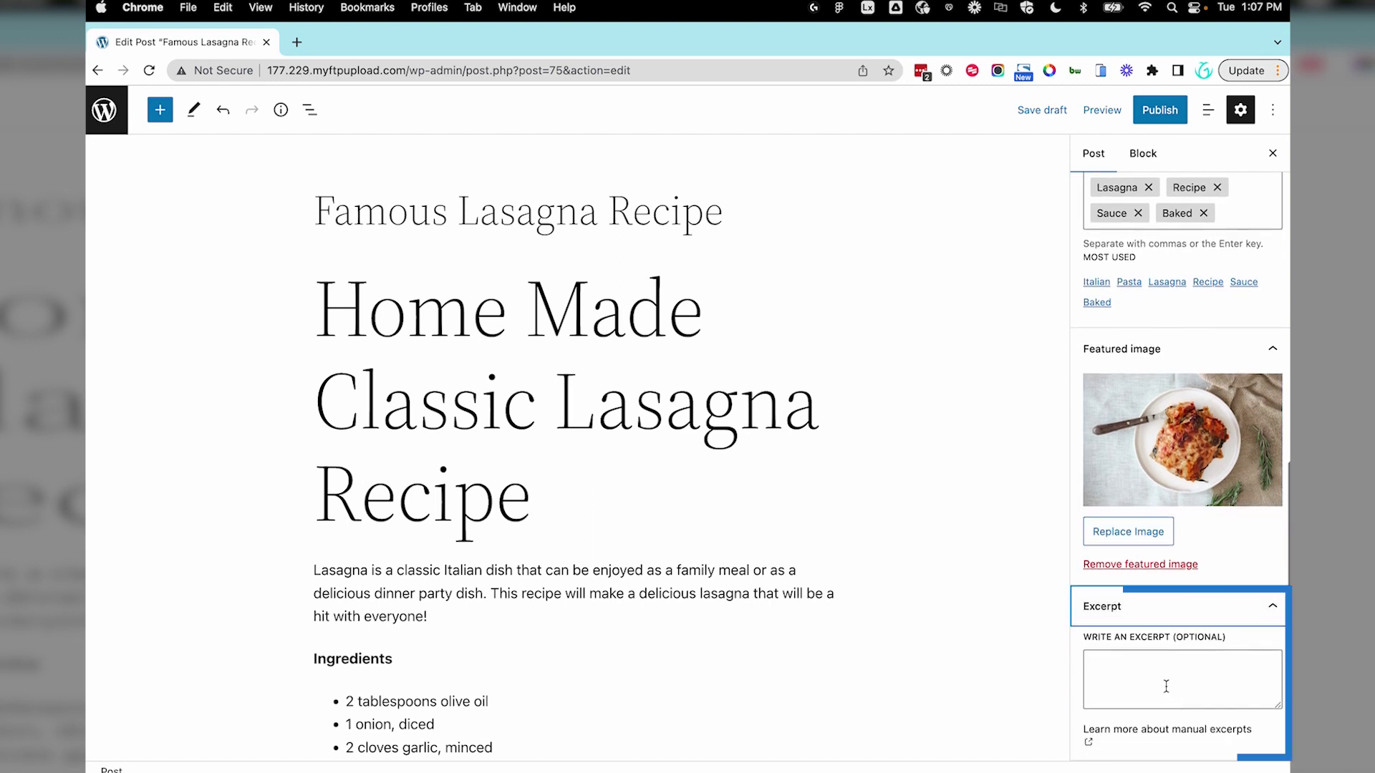
{"action": "left_click", "coordinate": [1166, 687]}
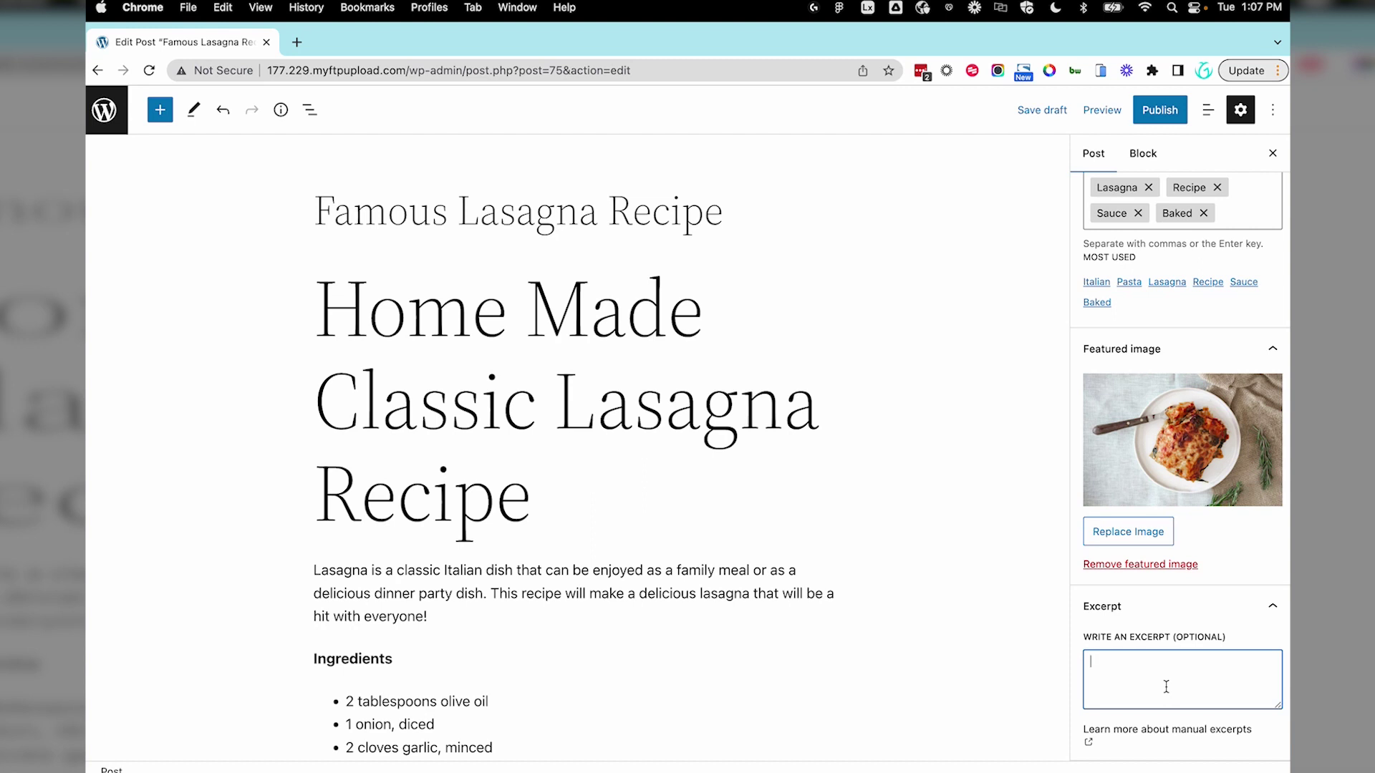
{"action": "scroll", "coordinate": [1149, 737], "scroll_direction": "down", "scroll_amount": 2}
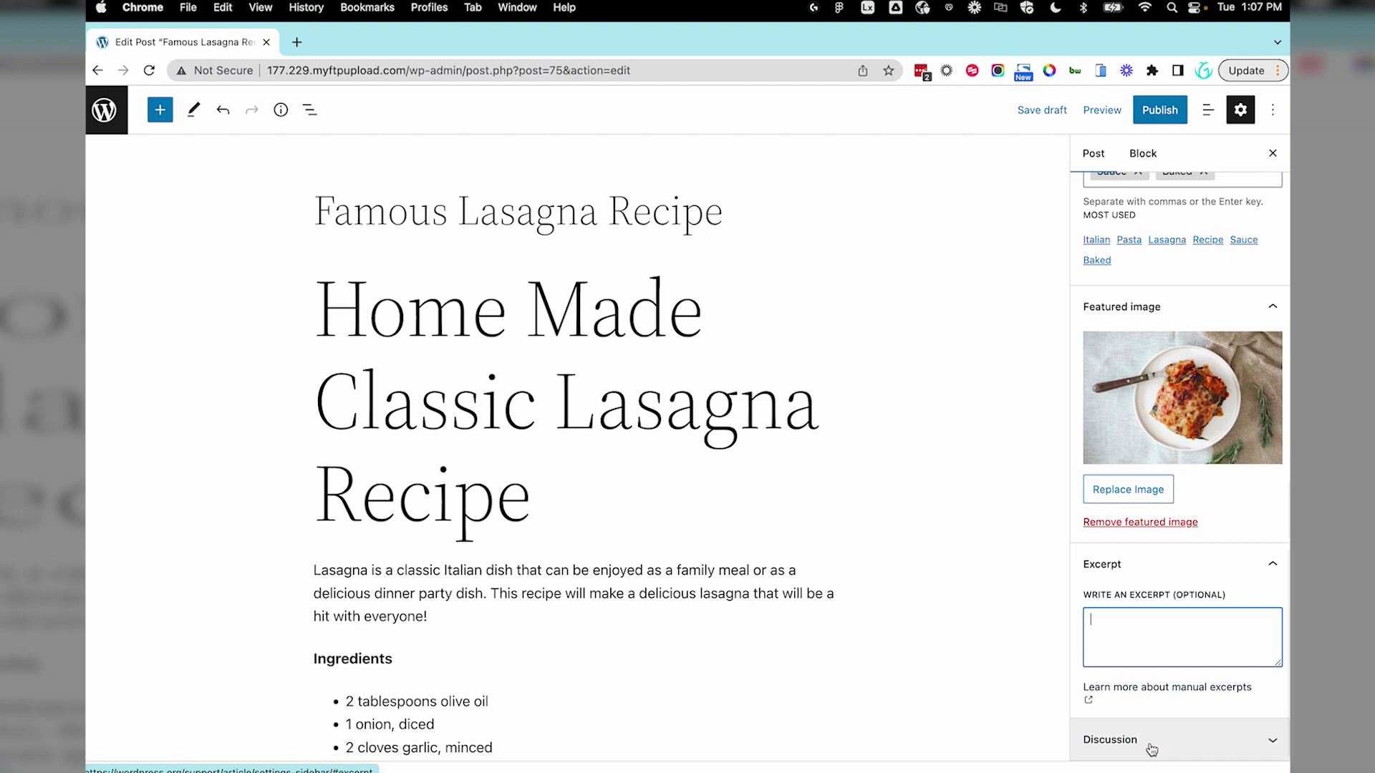
{"action": "left_click", "coordinate": [1148, 745]}
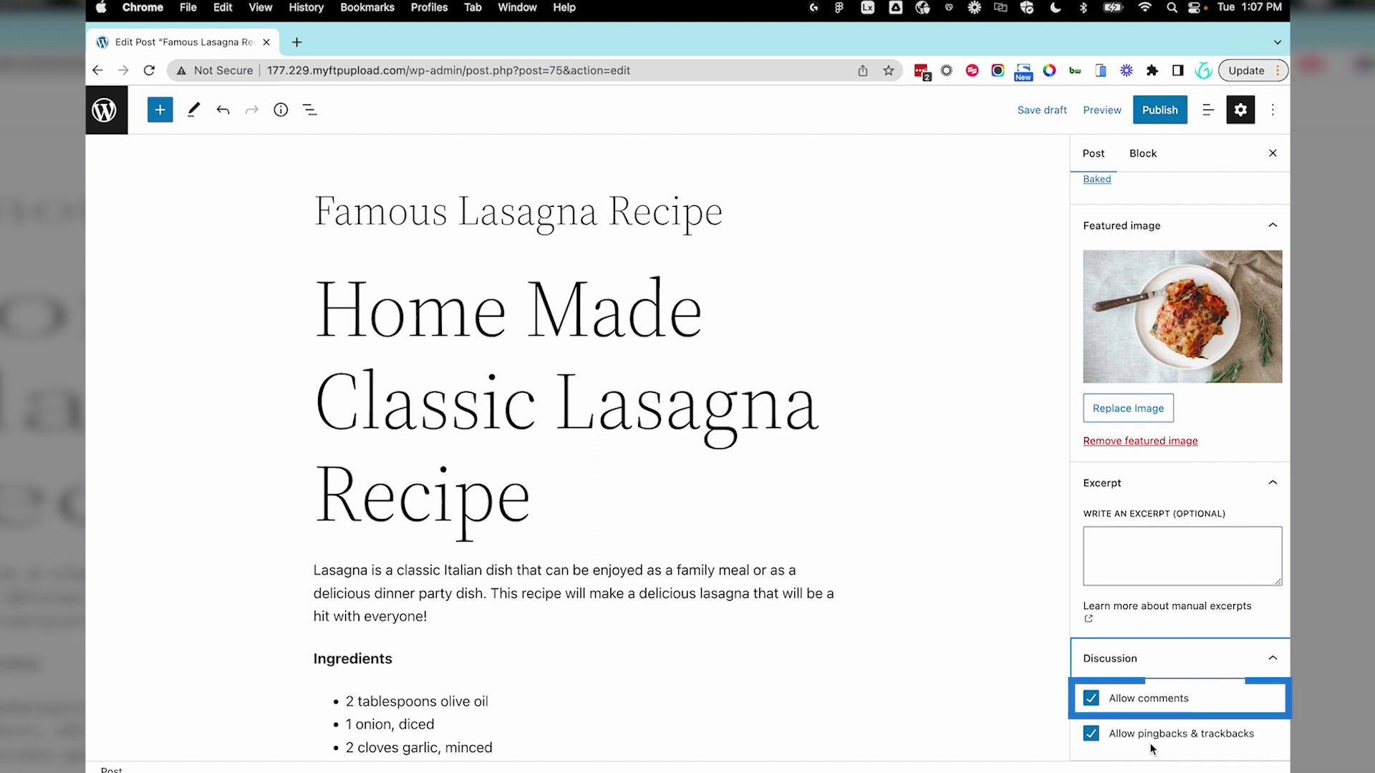
Step: Publish the edited lasagna recipe post
{"action": "key", "text": "super+s"}
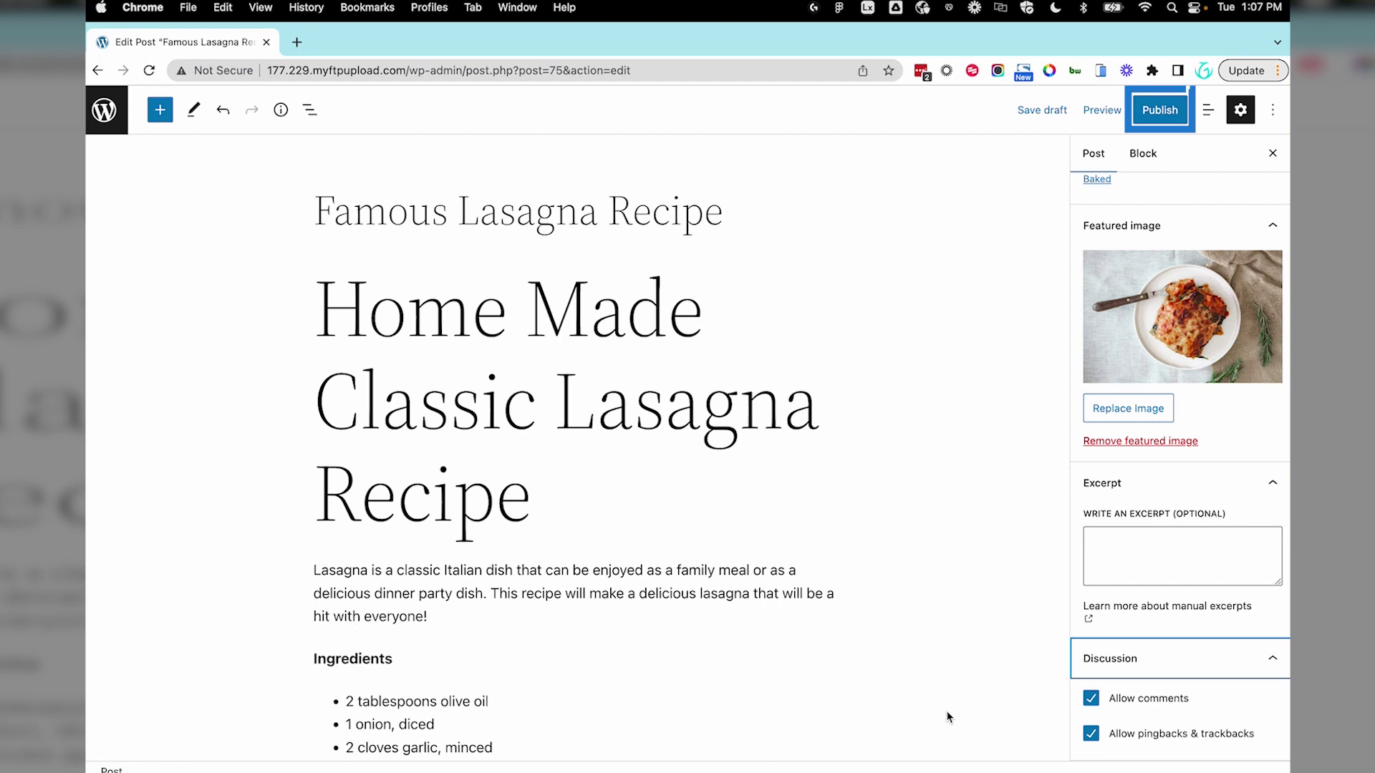
{"action": "left_click", "coordinate": [1159, 109]}
{"action": "left_click", "coordinate": [1126, 109]}
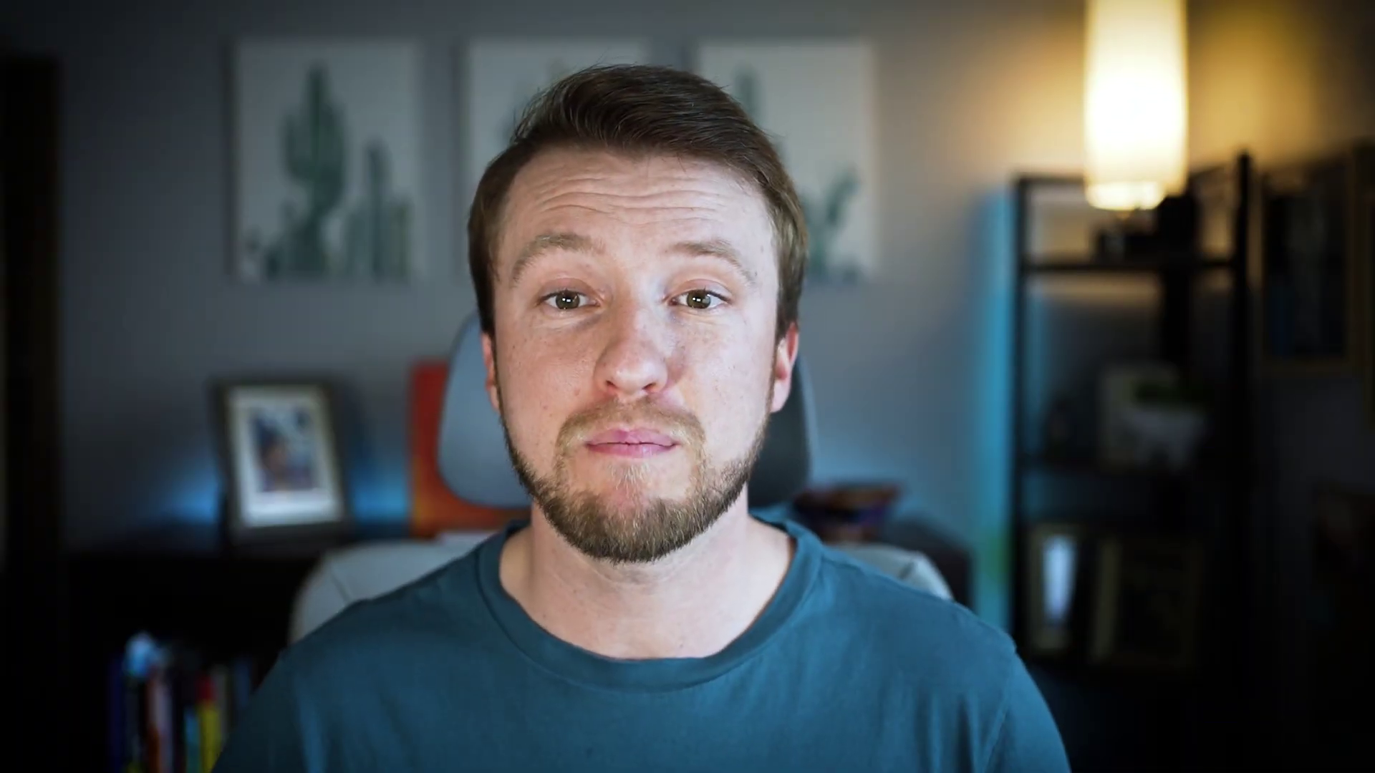